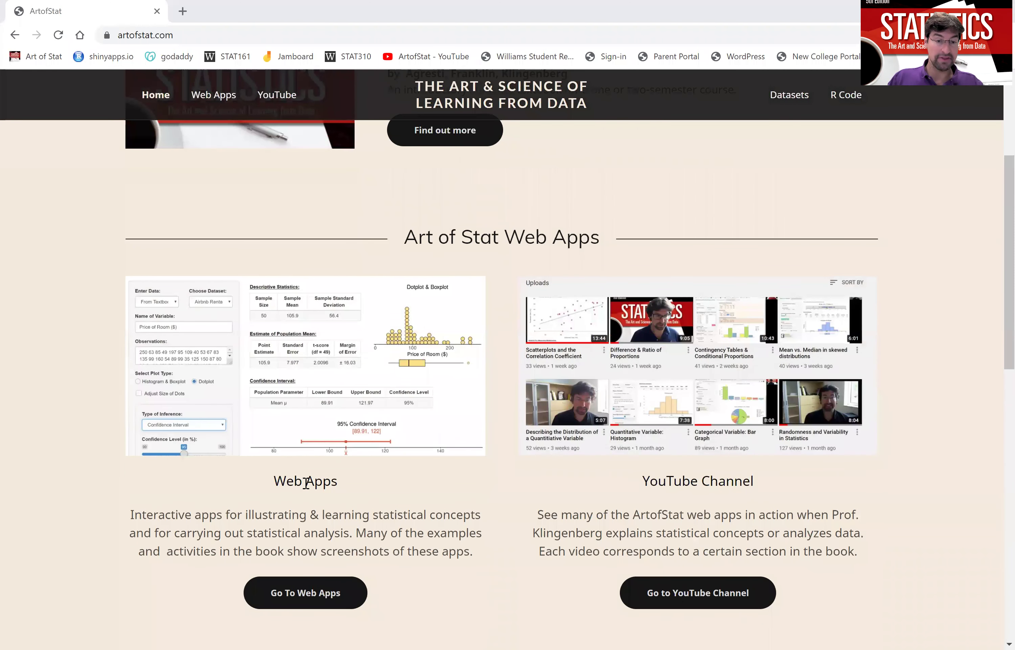
From Web Apps, open the Scatterplots & Correlation app under Association, Correlation & Regression in a new tab.
{"action": "left_click", "coordinate": [305, 527]}
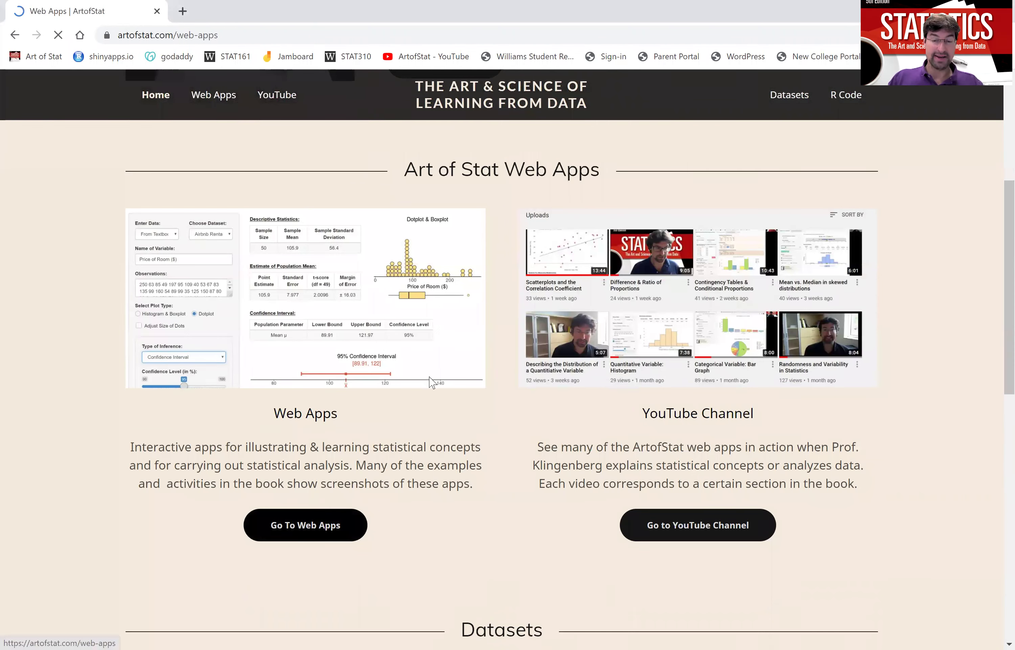
{"action": "scroll", "coordinate": [512, 451], "scroll_direction": "down", "scroll_amount": 12}
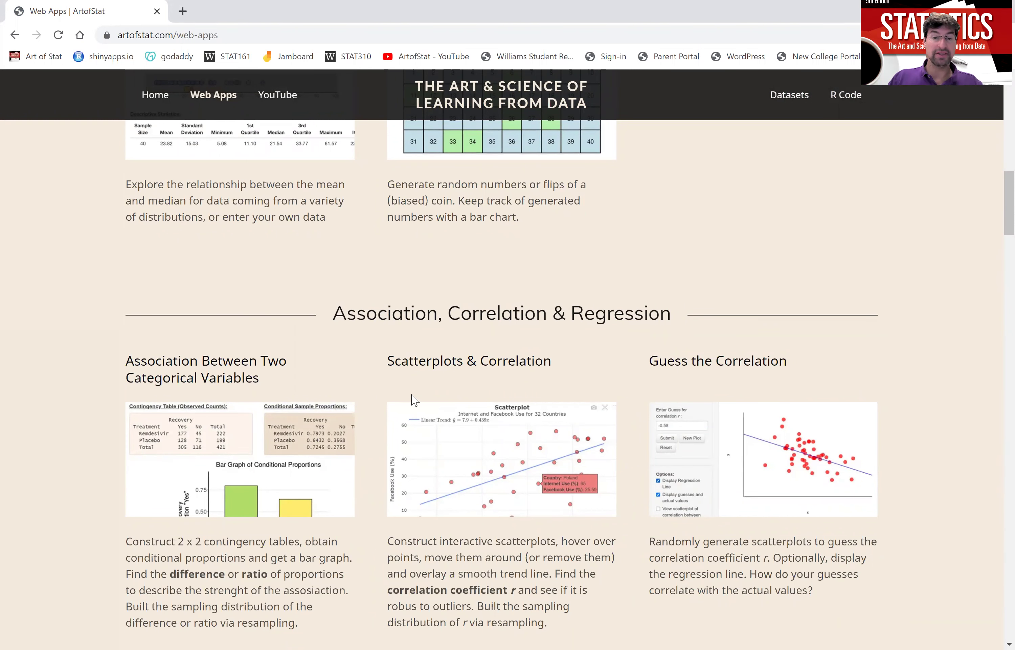
{"action": "left_click_drag", "start_coordinate": [390, 357], "coordinate": [527, 376]}
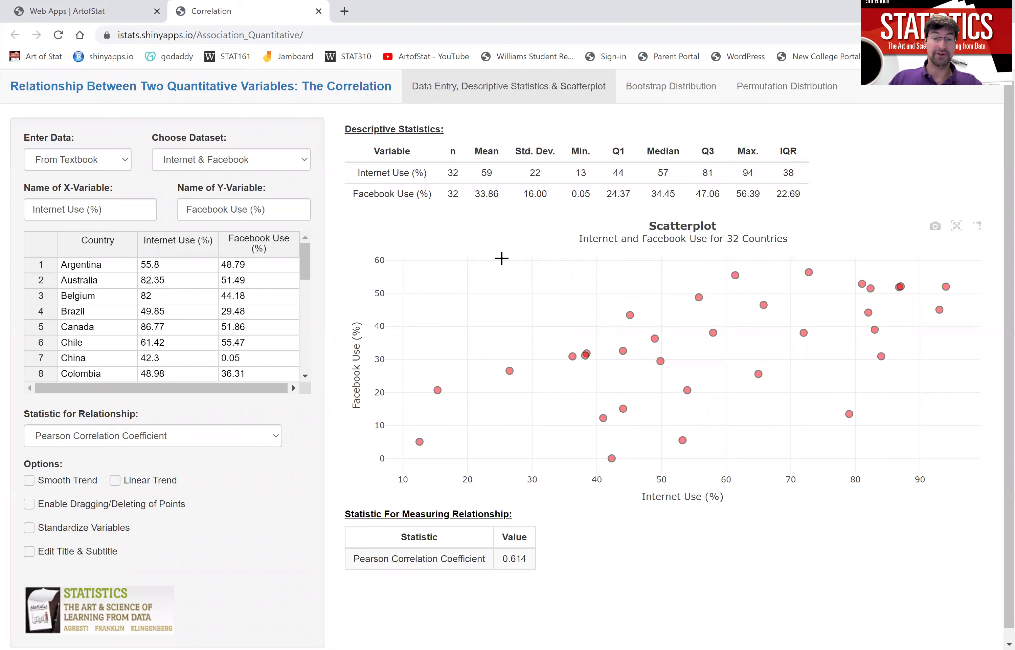
Highlight the sample size of 32 countries and inspect the Egypt point's table row.
{"action": "double_click", "coordinate": [454, 174]}
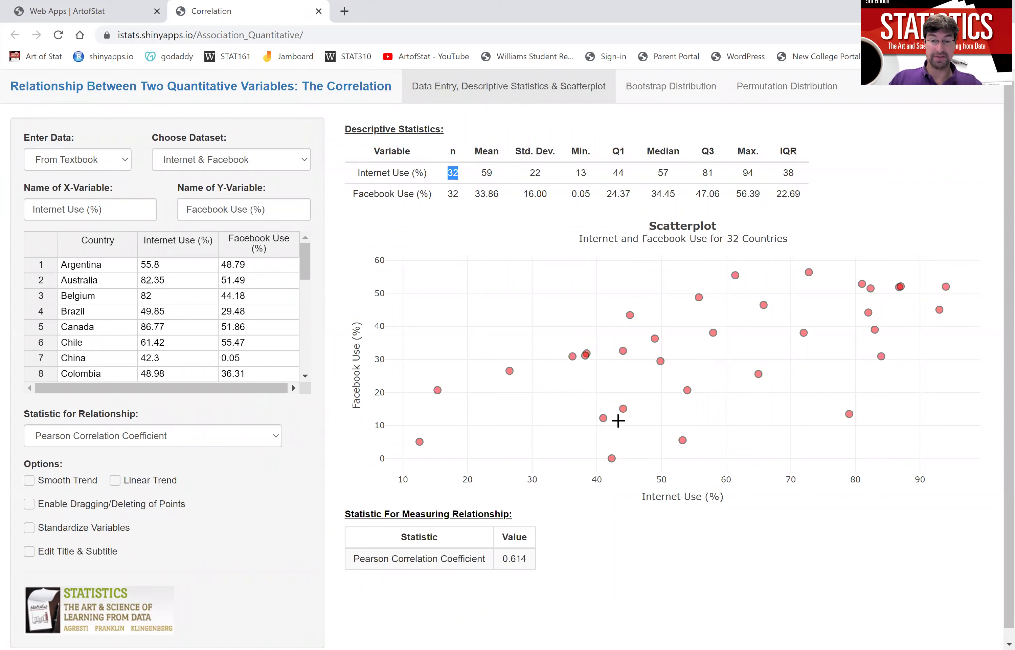
{"action": "left_click", "coordinate": [623, 409]}
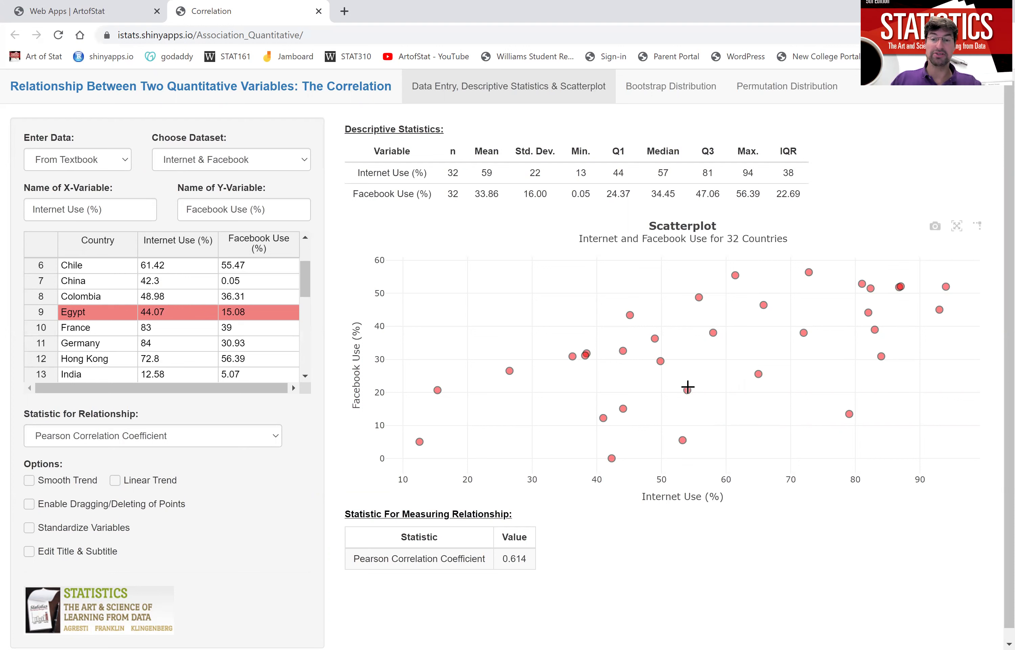
{"action": "mouse_move", "coordinate": [603, 418]}
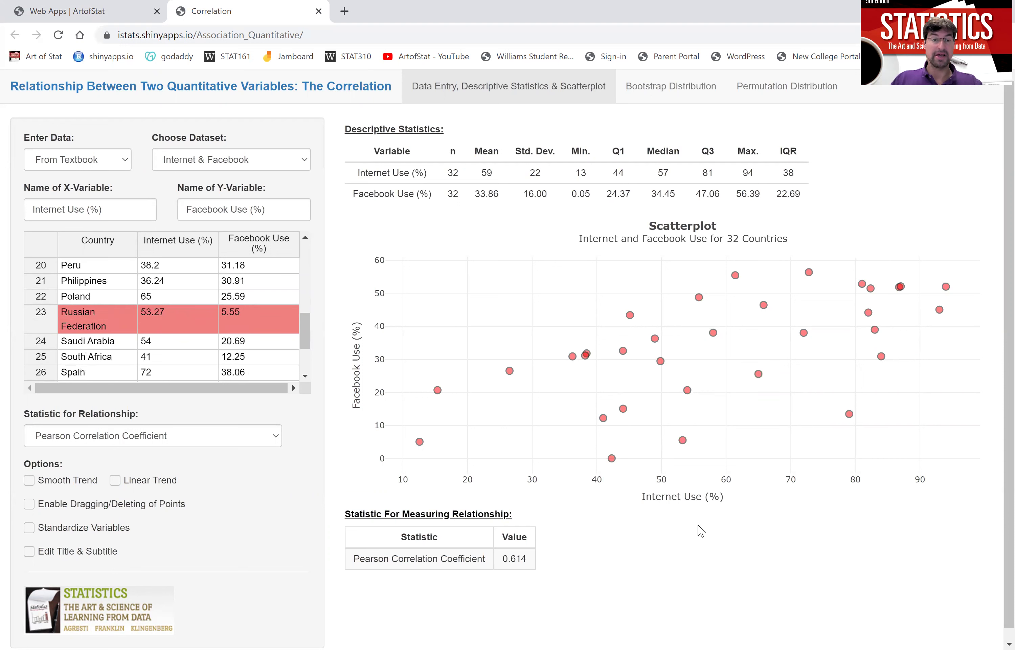
Load the Gas Mileage and Weight dataset and overlay its linear trend, ŷ = 45.6 − 0.00522x.
{"action": "left_click", "coordinate": [305, 161]}
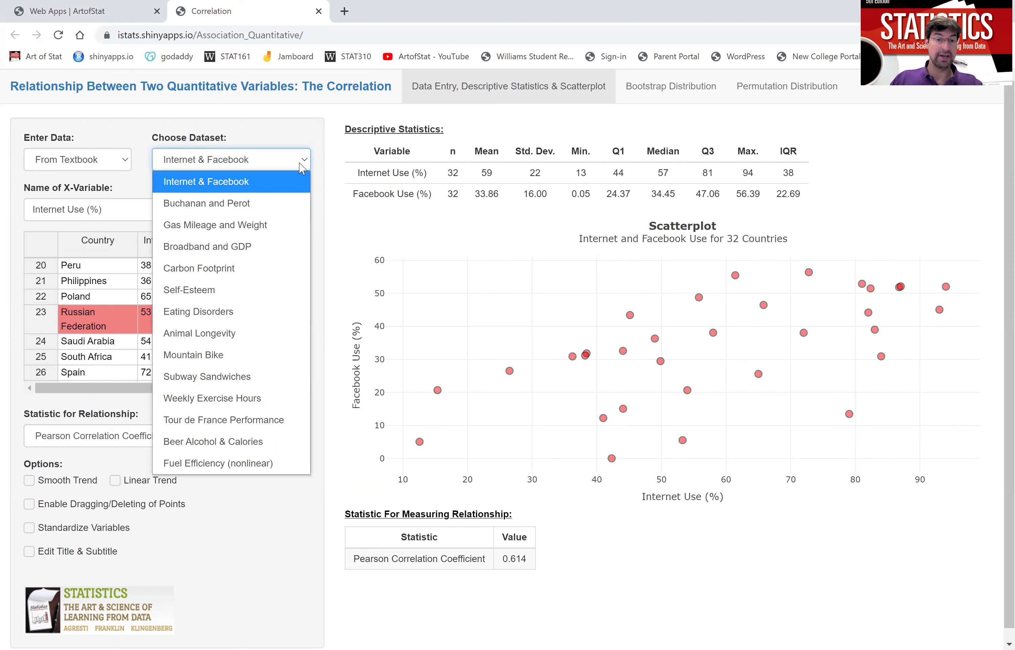
{"action": "left_click", "coordinate": [264, 223]}
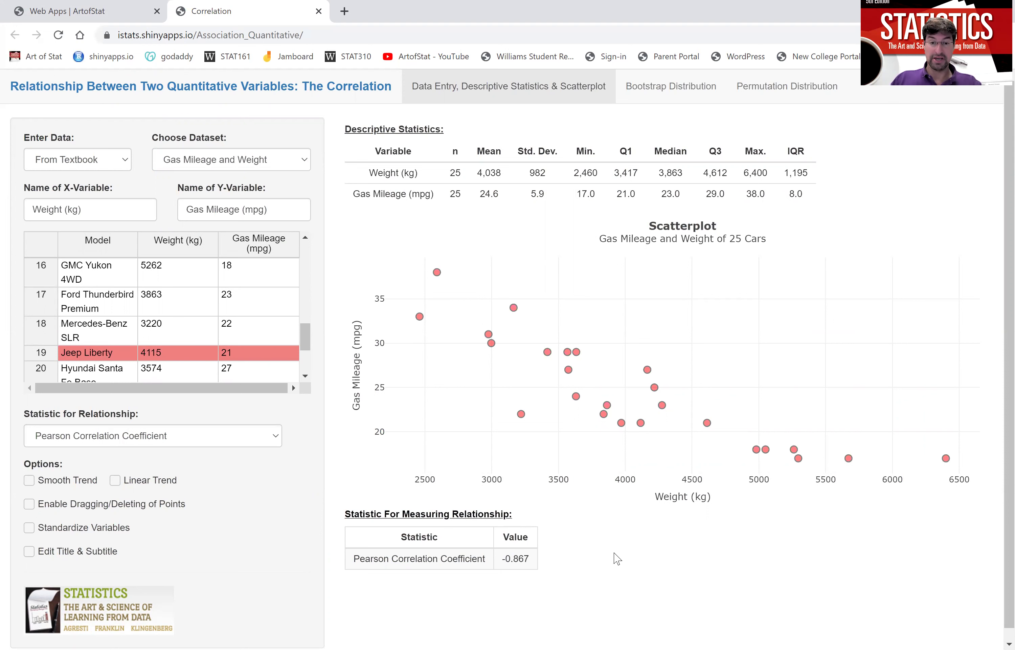
{"action": "left_click", "coordinate": [152, 483]}
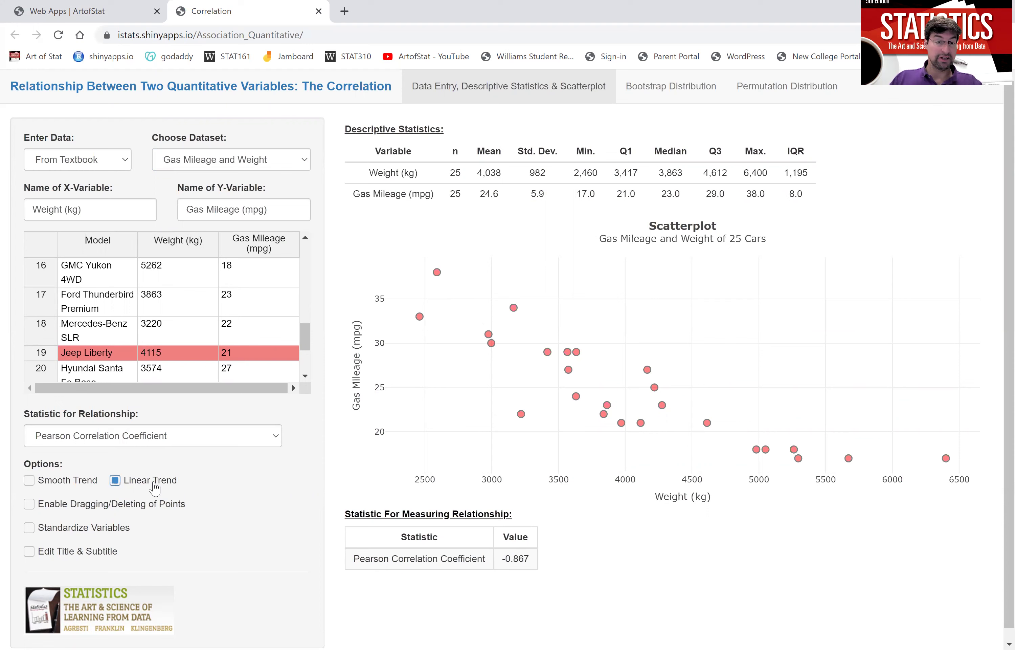
{"action": "mouse_move", "coordinate": [623, 386]}
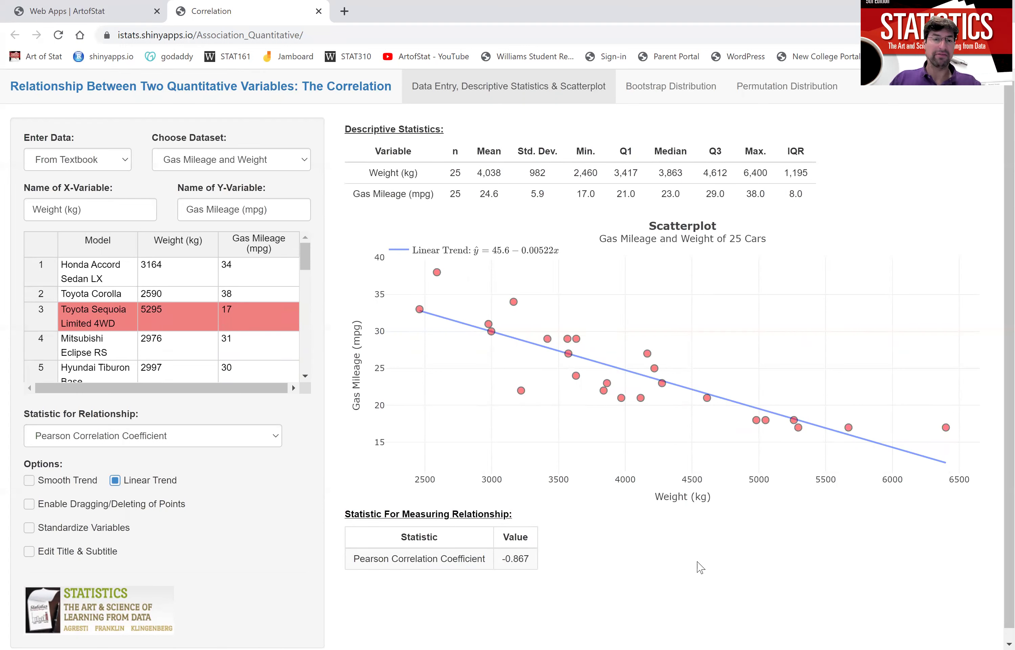
Load the Tour de France Performance dataset and highlight its sample size of 80.
{"action": "left_click", "coordinate": [308, 160]}
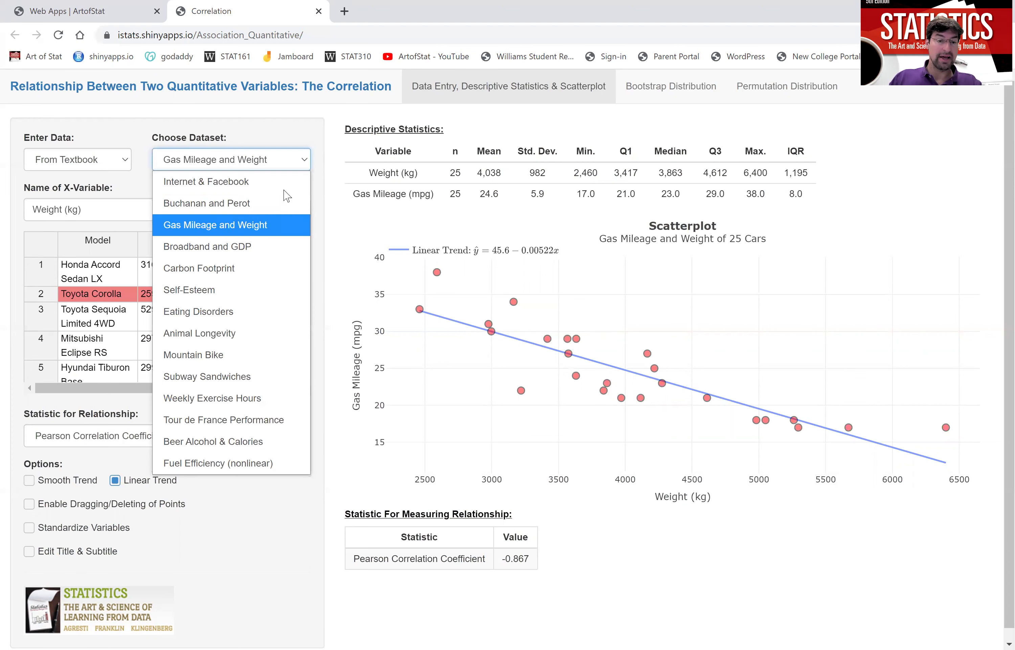
{"action": "left_click", "coordinate": [234, 420]}
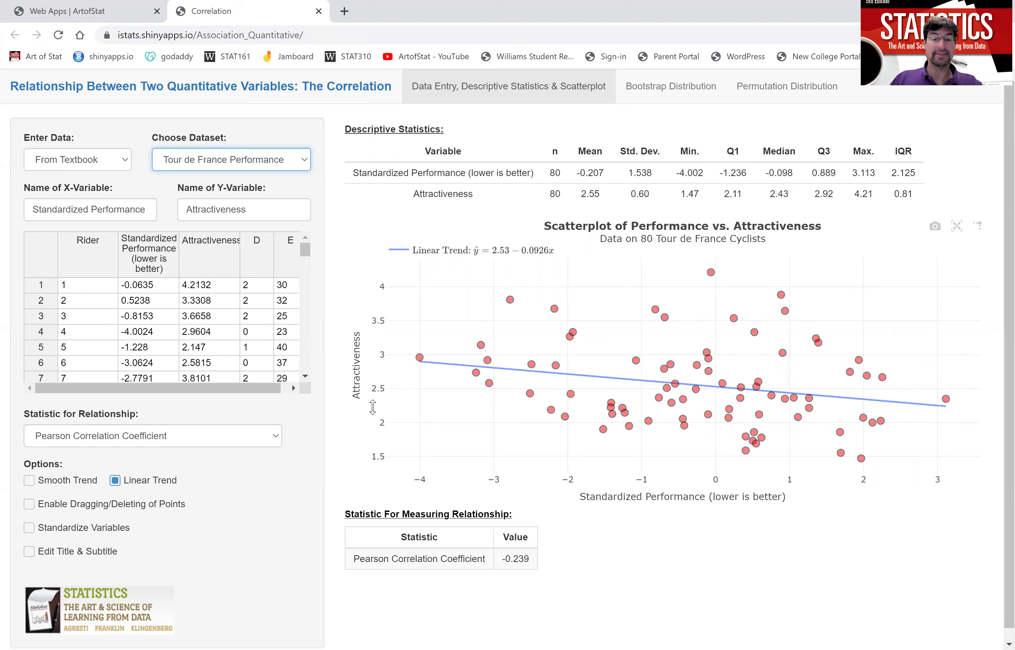
{"action": "double_click", "coordinate": [551, 174]}
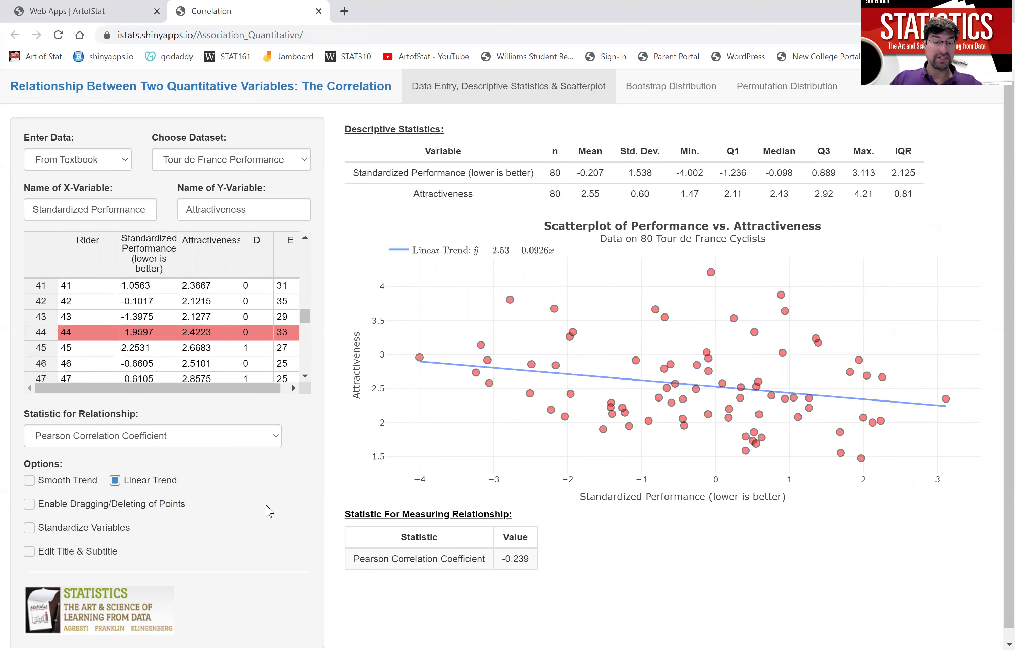
Turn off the linear trend, highlight r = −0.239, then show and hide the trend again.
{"action": "left_click", "coordinate": [146, 484]}
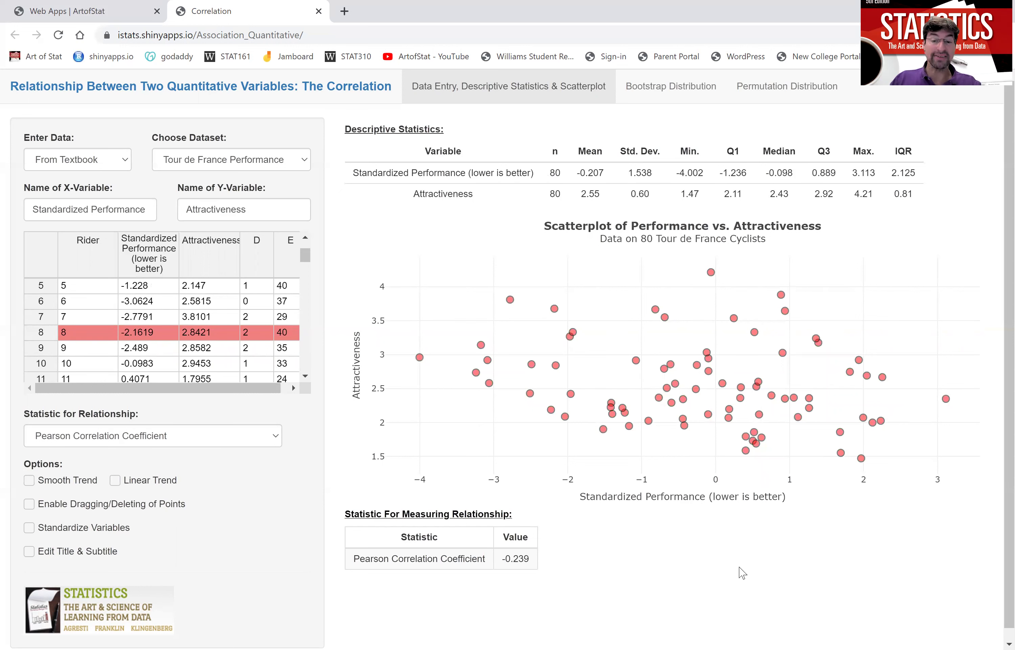
{"action": "double_click", "coordinate": [508, 559]}
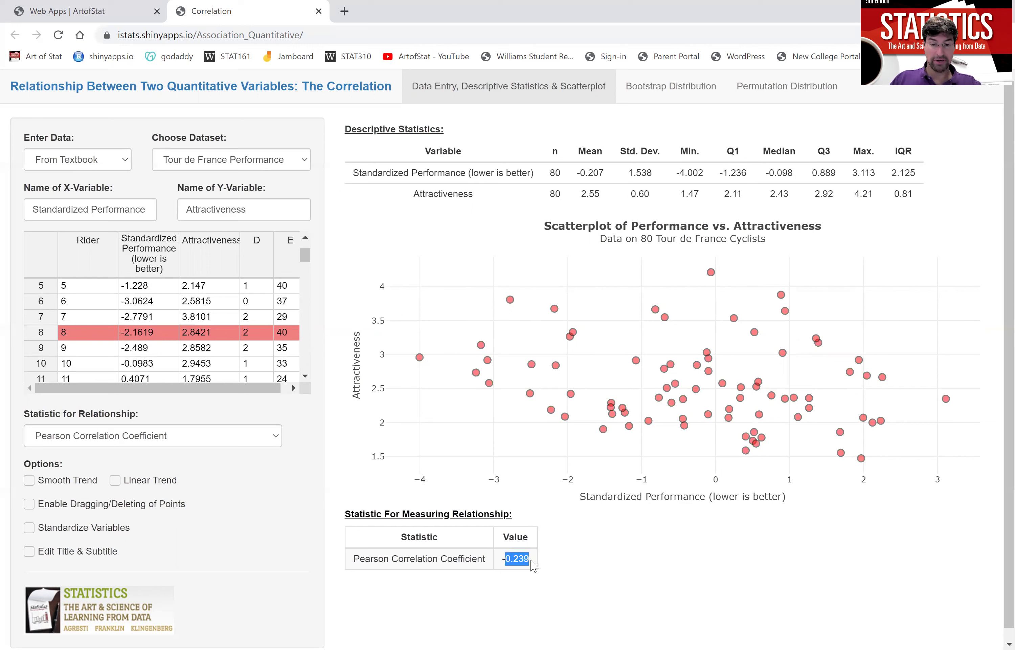
{"action": "left_click", "coordinate": [522, 588]}
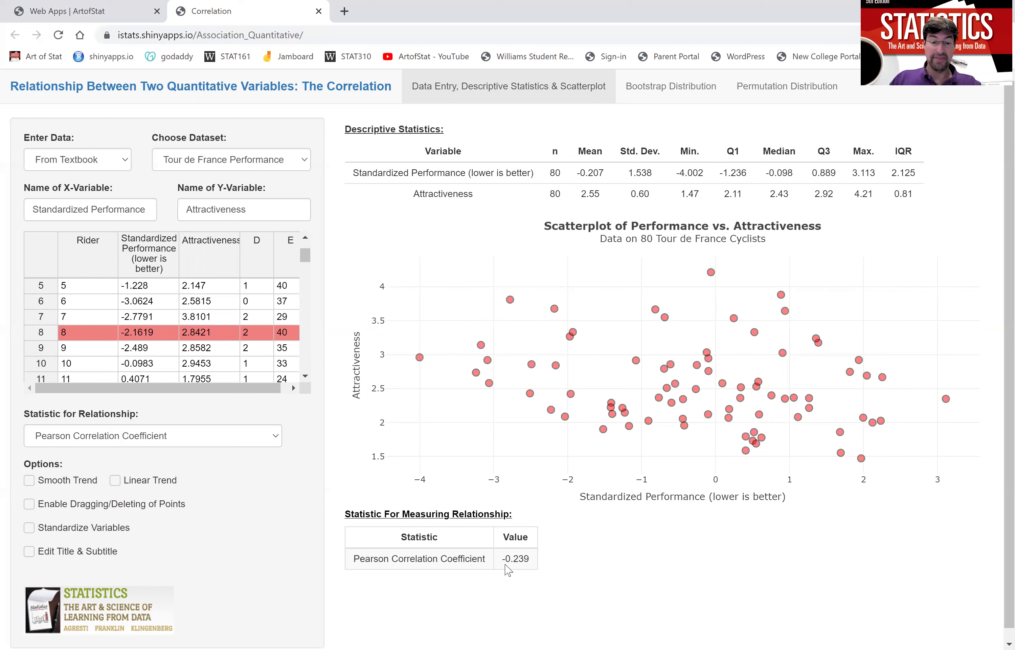
{"action": "left_click", "coordinate": [152, 486]}
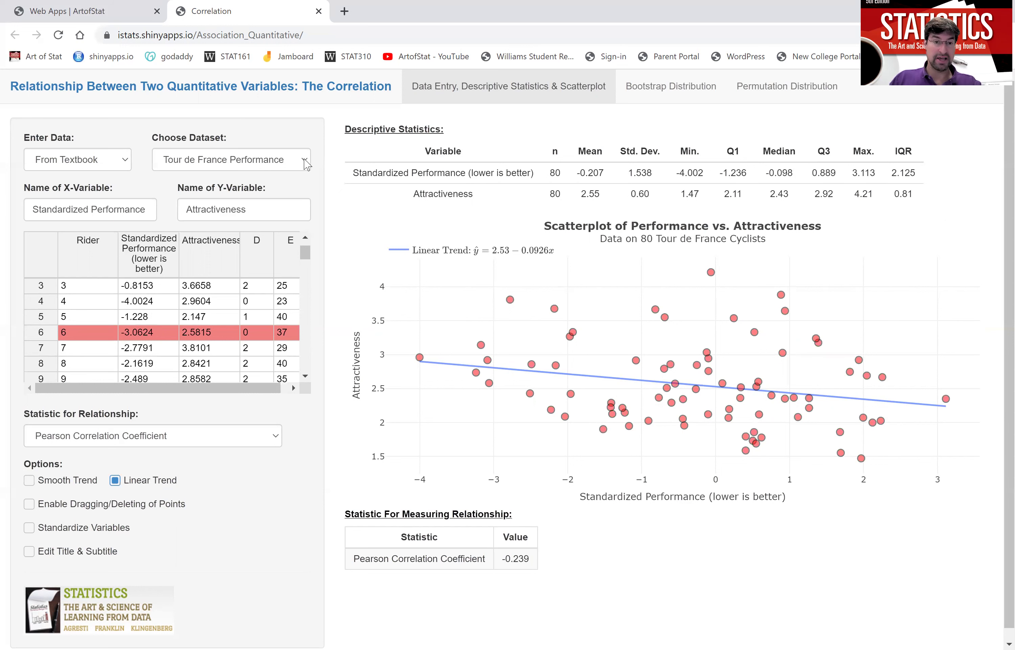
{"action": "left_click", "coordinate": [143, 483]}
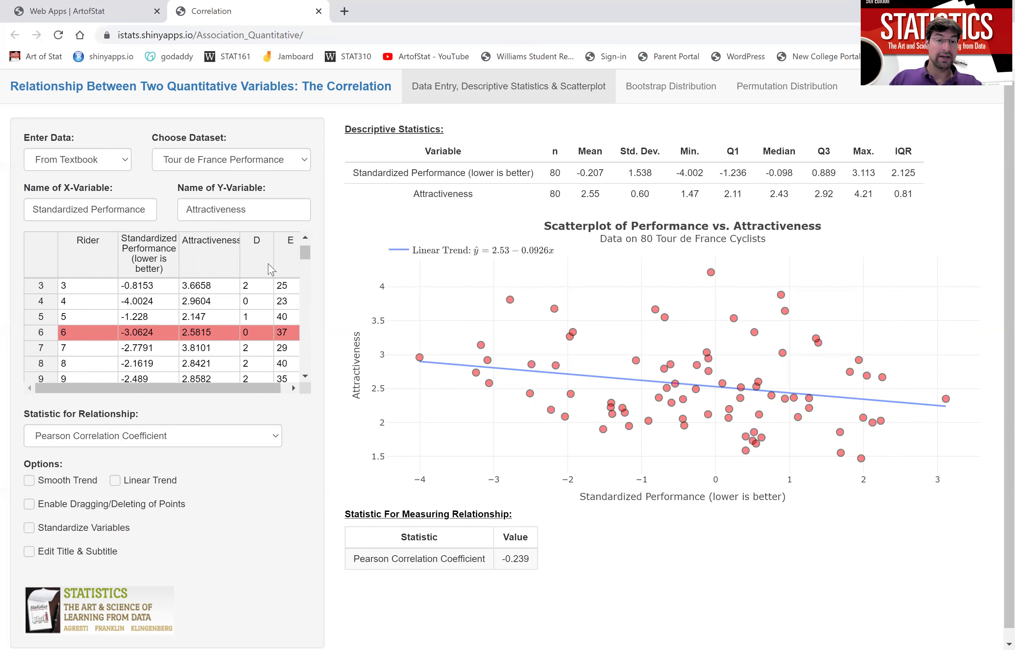
Load the Fuel Efficiency (nonlinear) dataset and highlight its correlation of 0.106.
{"action": "left_click", "coordinate": [305, 166]}
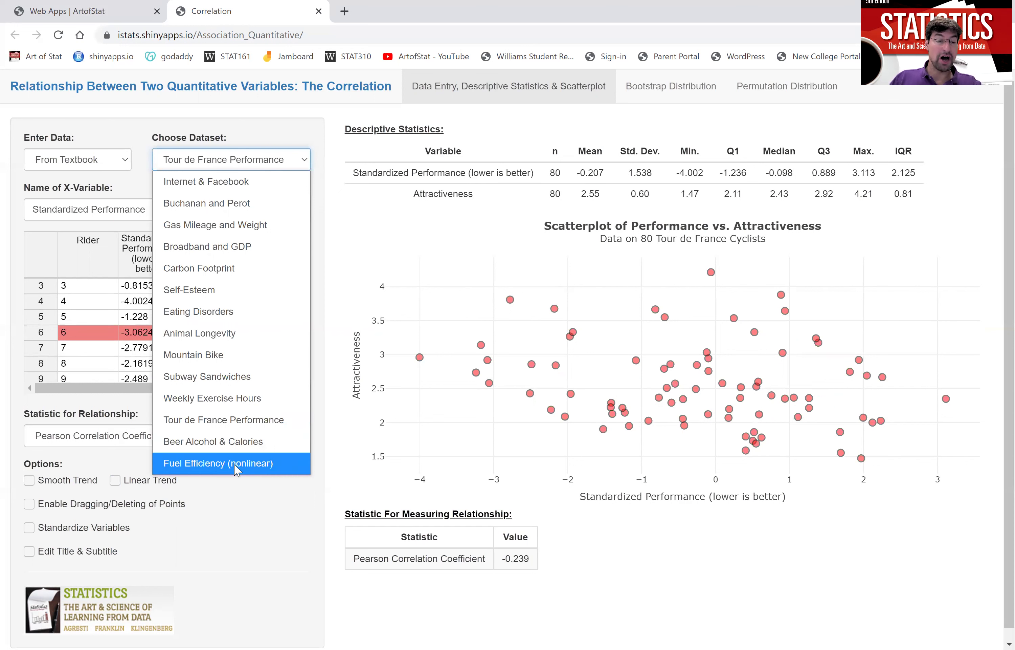
{"action": "left_click", "coordinate": [206, 465]}
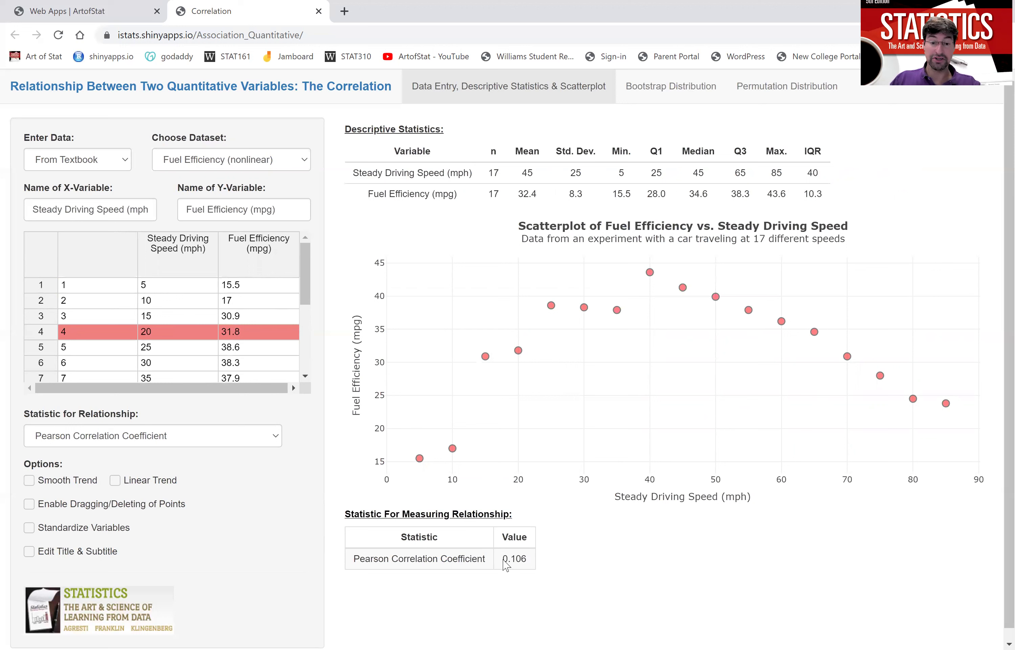
{"action": "left_click_drag", "start_coordinate": [504, 559], "coordinate": [526, 560]}
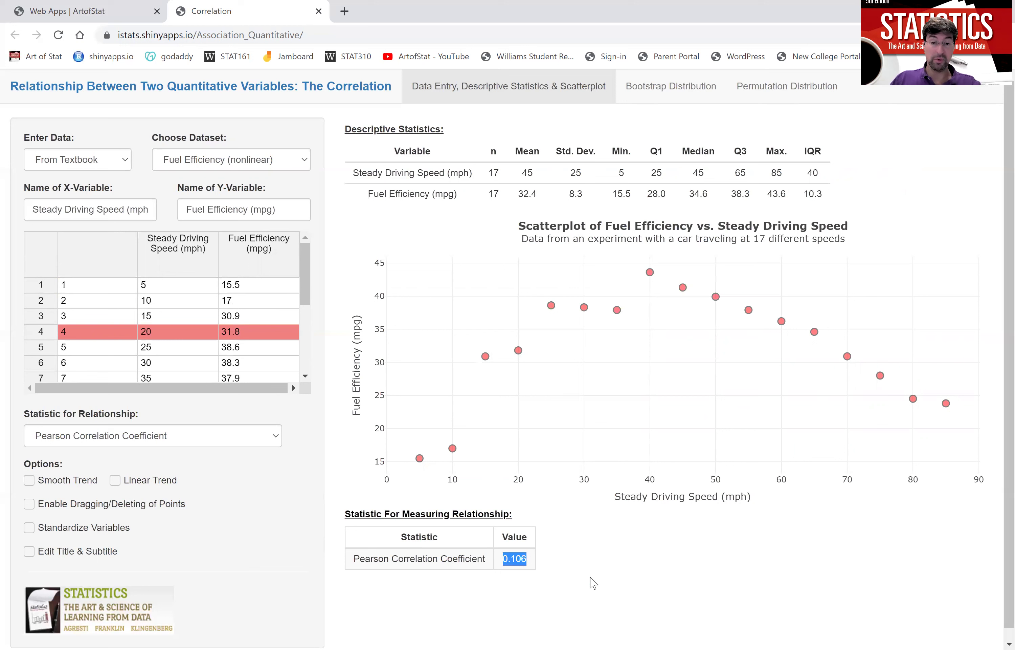
{"action": "left_click", "coordinate": [572, 595]}
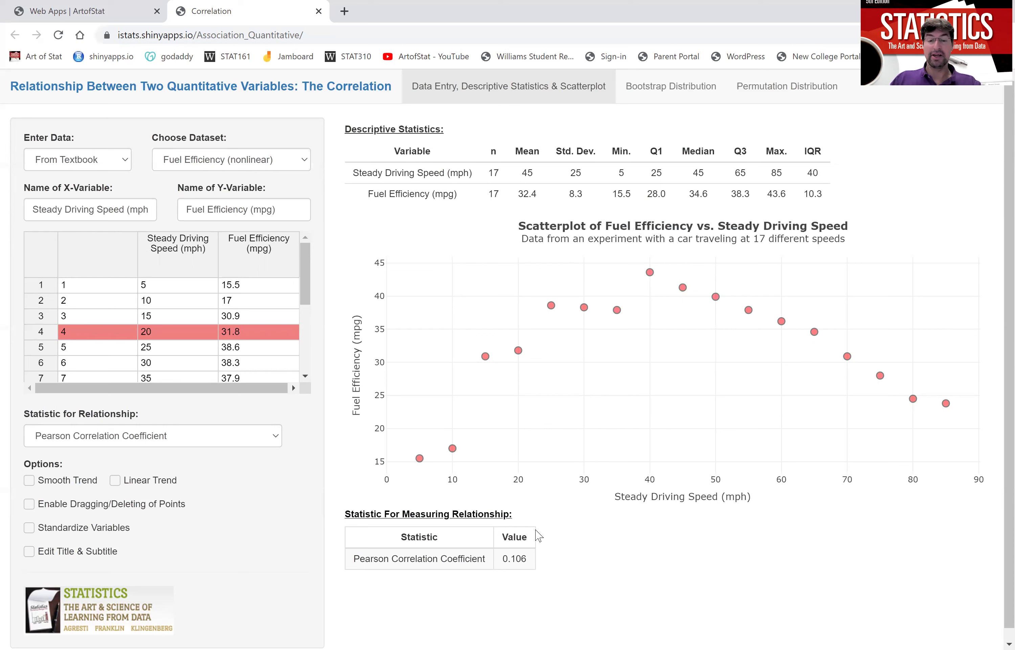
Click the 10, 35 and 70 mph points to find their table rows.
{"action": "left_click", "coordinate": [452, 448]}
{"action": "left_click", "coordinate": [617, 310]}
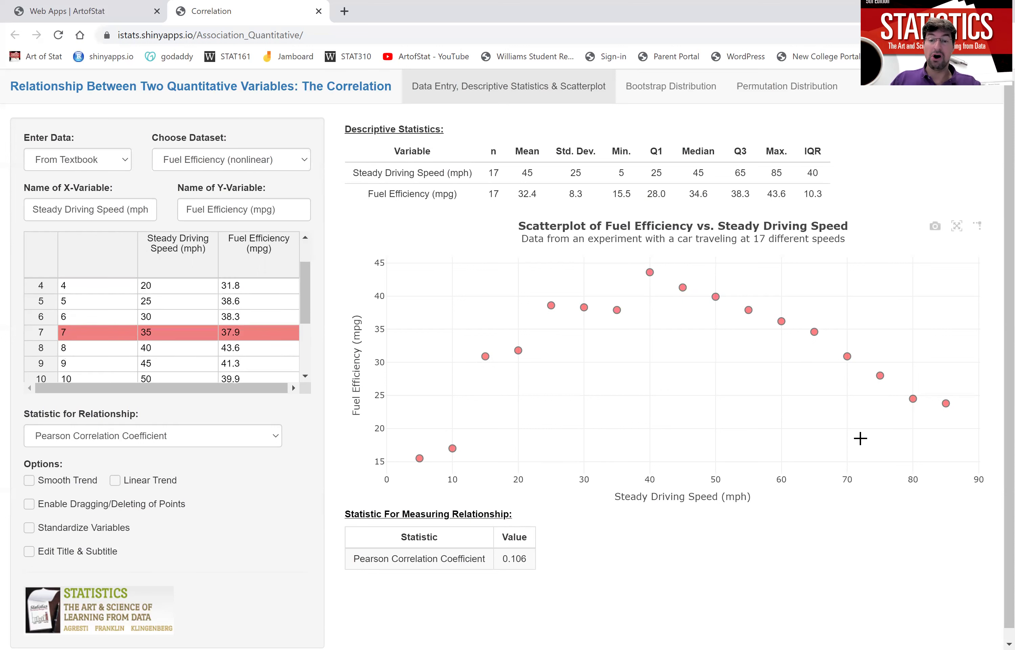
{"action": "left_click", "coordinate": [847, 356]}
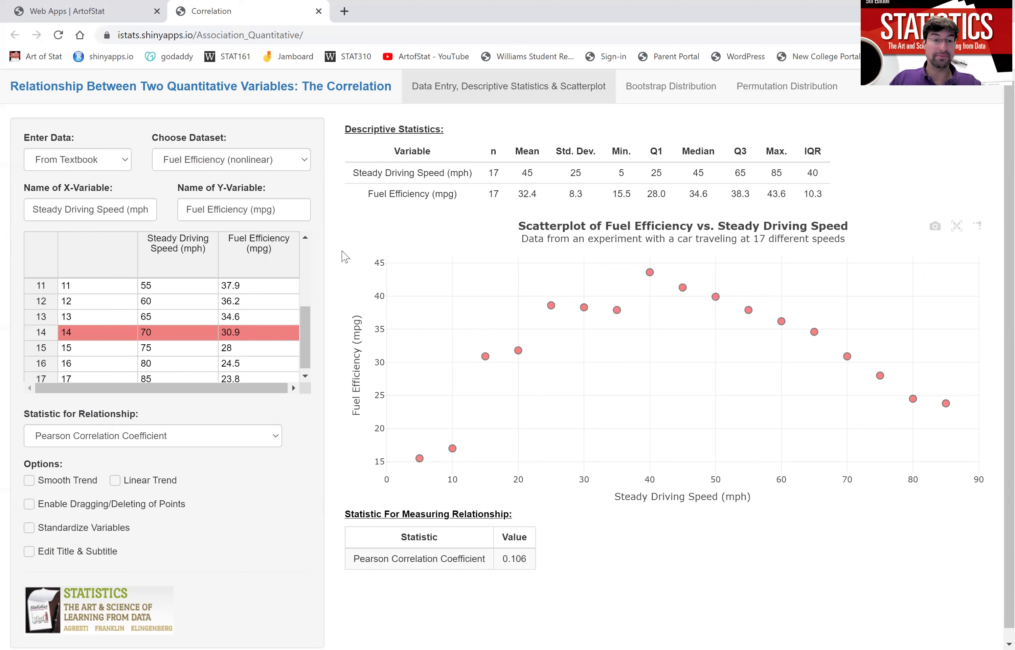
Load the Buchanan and Perot dataset and locate the St. Johns and Monroe county rows.
{"action": "left_click", "coordinate": [304, 163]}
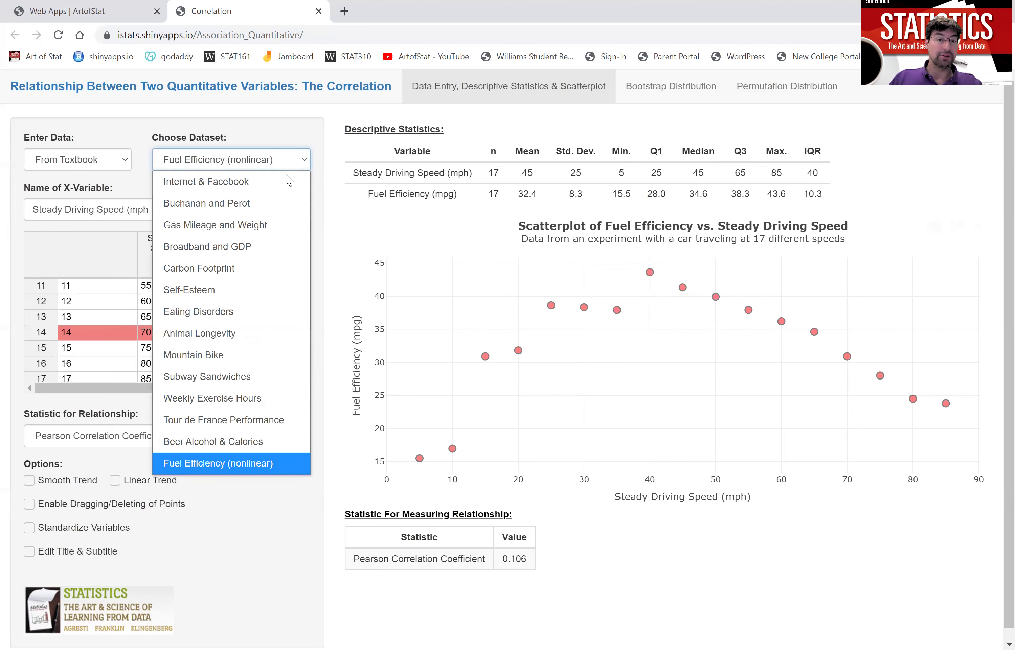
{"action": "left_click", "coordinate": [262, 203]}
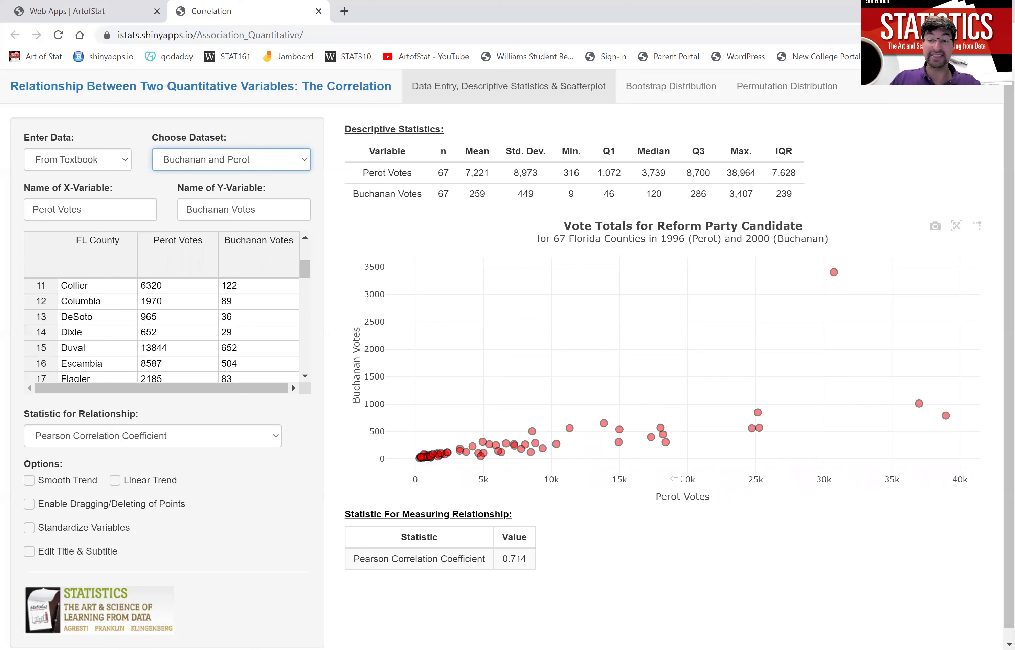
{"action": "left_click", "coordinate": [387, 350]}
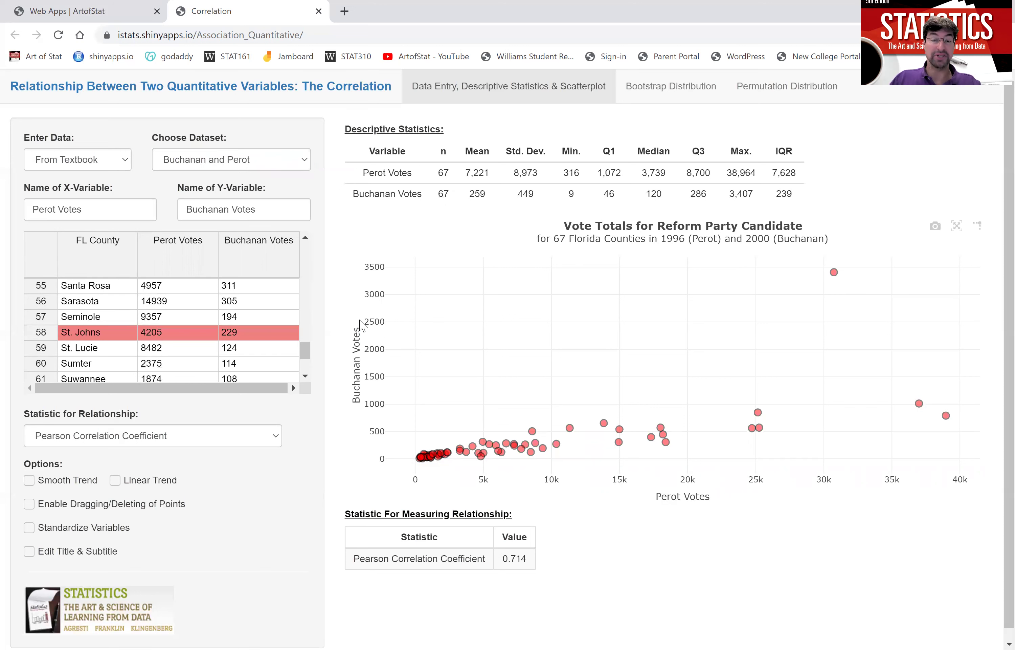
{"action": "left_click", "coordinate": [481, 456]}
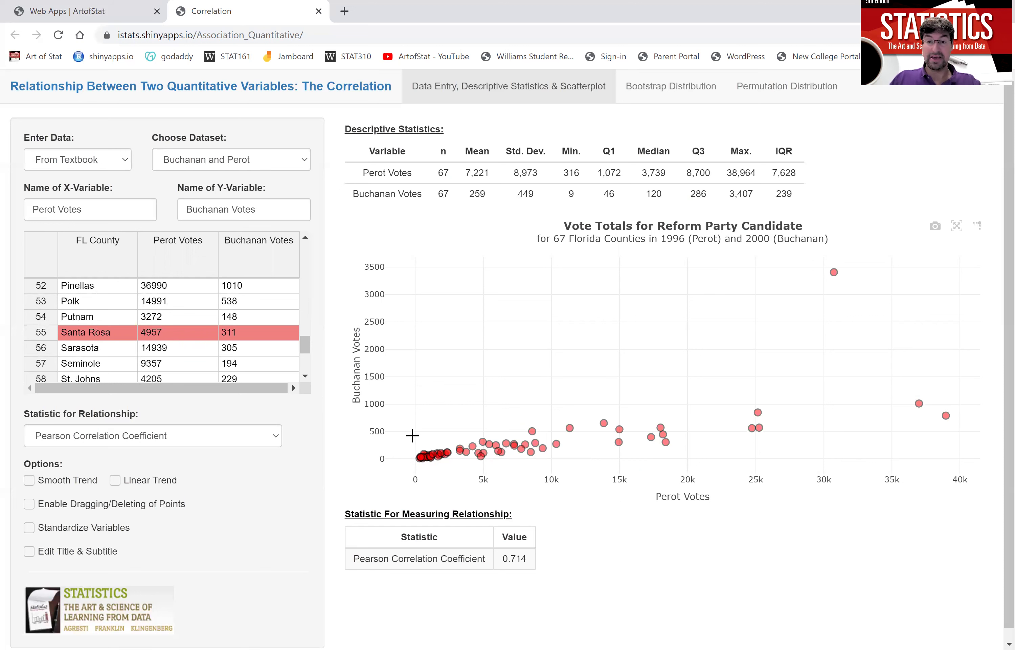
Turn on the linear trend ŷ = 1.08 + 0.0357x and inspect the Palm Beach outlier and line.
{"action": "left_click", "coordinate": [166, 482]}
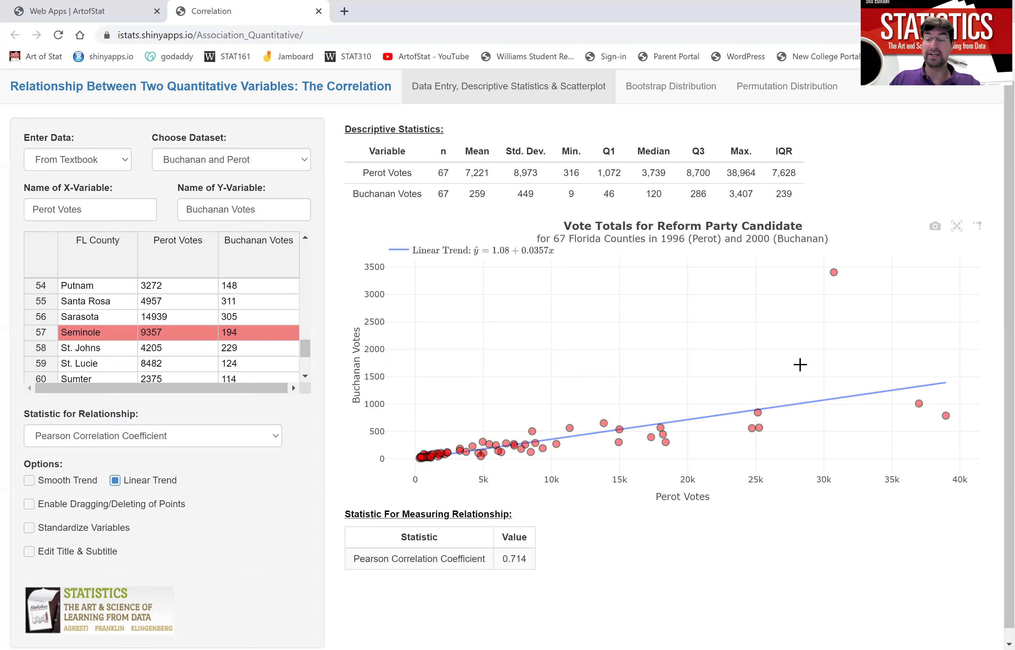
{"action": "mouse_move", "coordinate": [834, 275]}
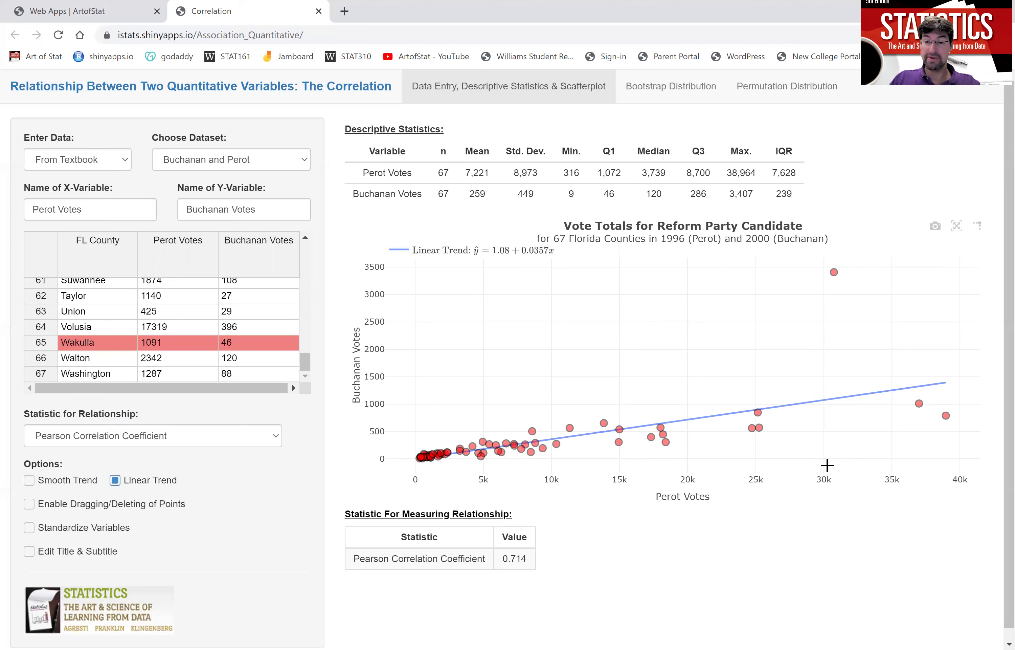
{"action": "mouse_move", "coordinate": [830, 406]}
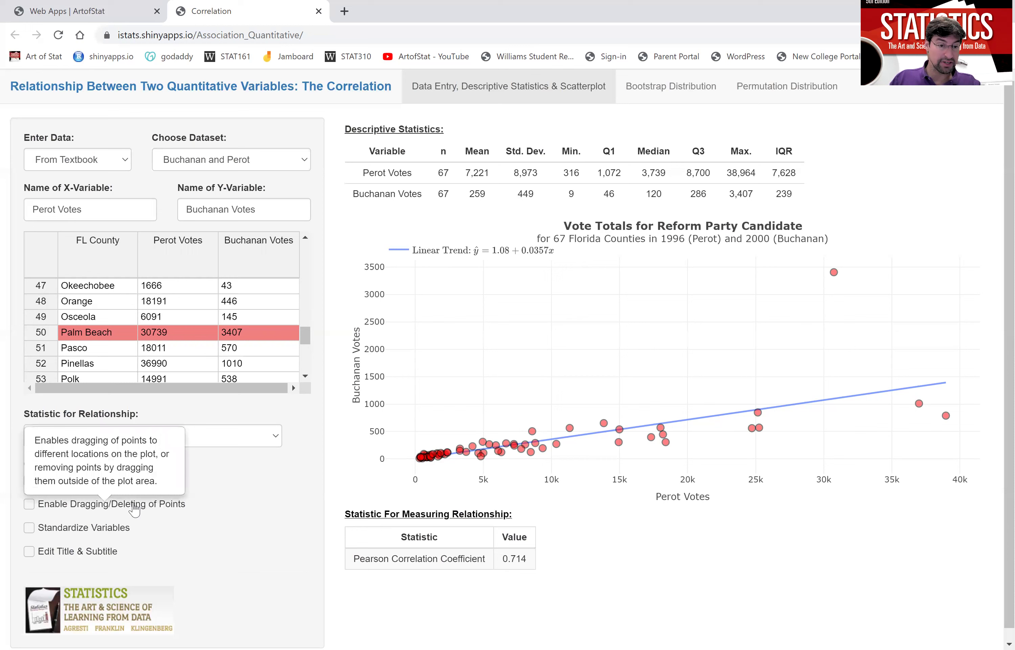
Enable dragging of points and pull Palm Beach downward, raising the correlation to 0.779.
{"action": "left_click", "coordinate": [103, 504]}
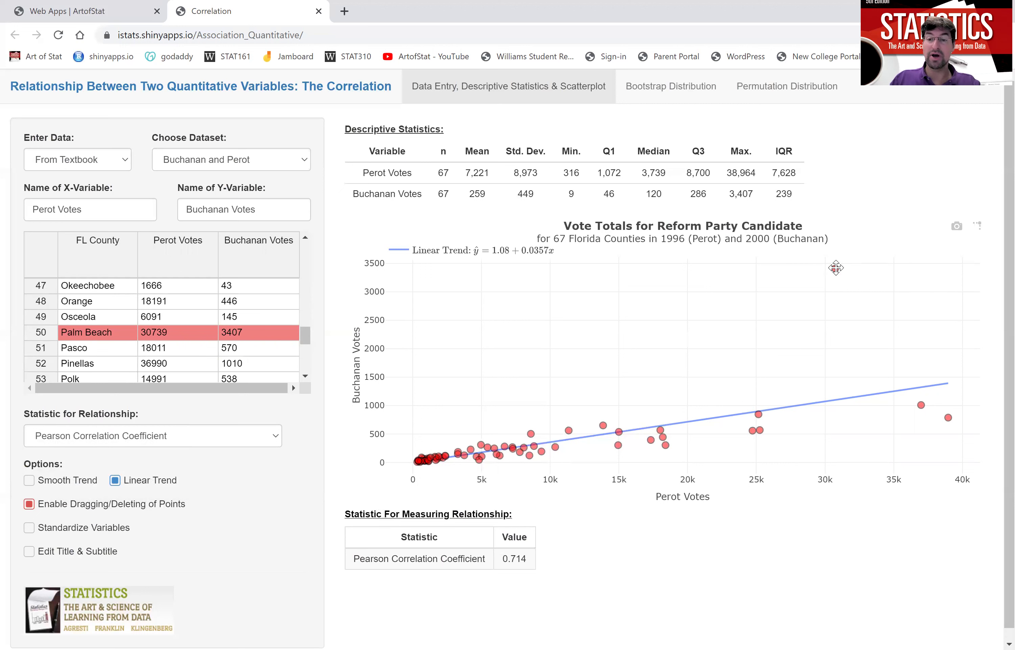
{"action": "left_click_drag", "start_coordinate": [836, 268], "coordinate": [842, 307]}
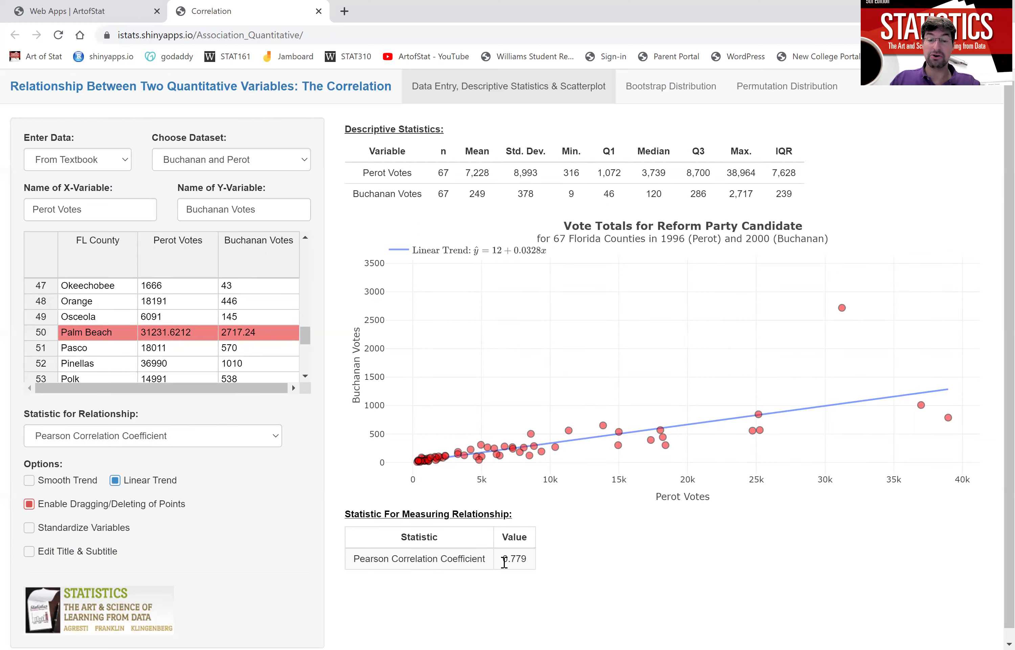
{"action": "left_click_drag", "start_coordinate": [504, 561], "coordinate": [529, 566]}
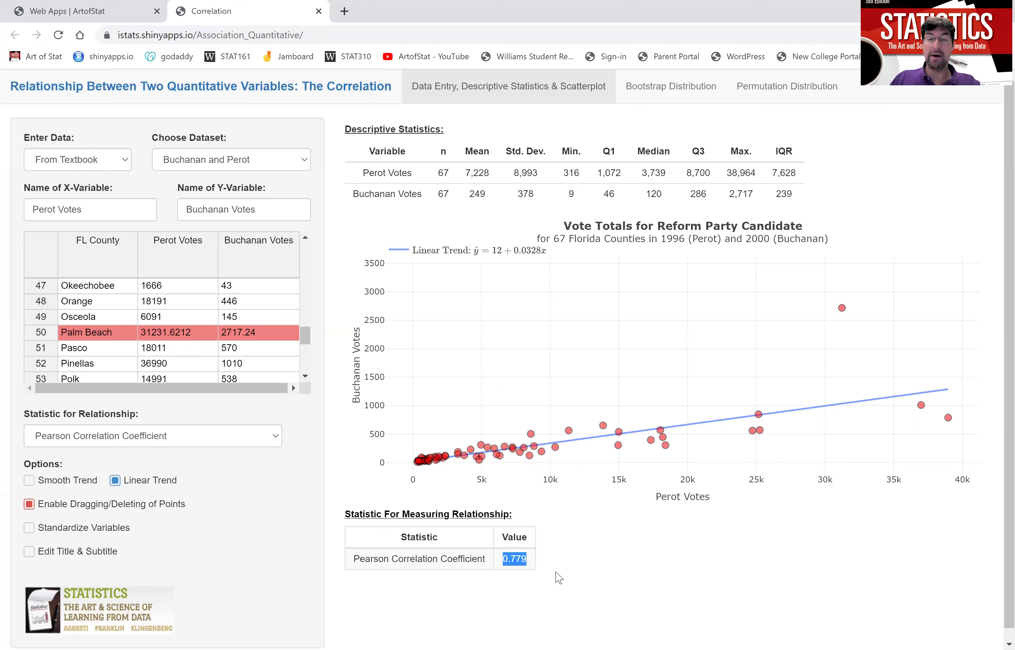
{"action": "left_click", "coordinate": [842, 308]}
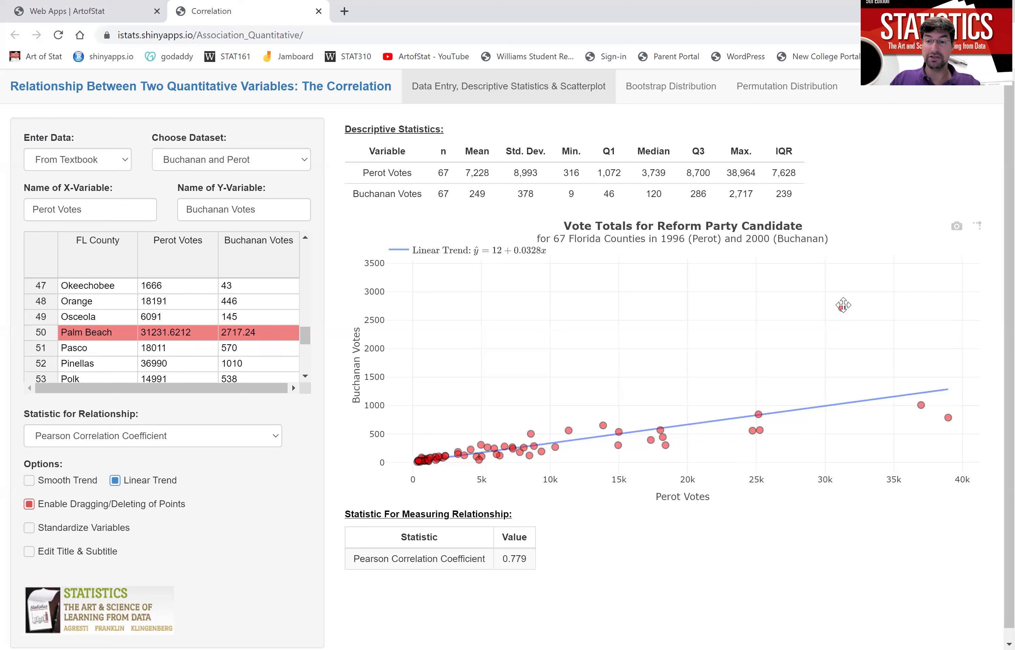
Lower Palm Beach to about 1,195 Buchanan votes (r = 0.922), then move it back up.
{"action": "left_click_drag", "start_coordinate": [842, 308], "coordinate": [842, 394]}
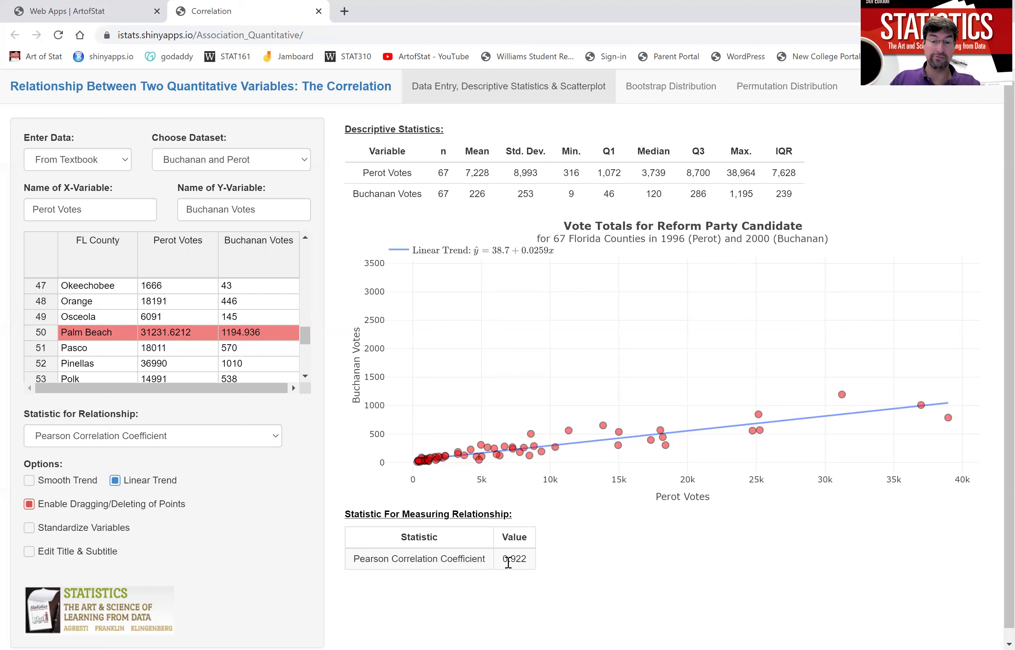
{"action": "left_click_drag", "start_coordinate": [504, 559], "coordinate": [521, 560]}
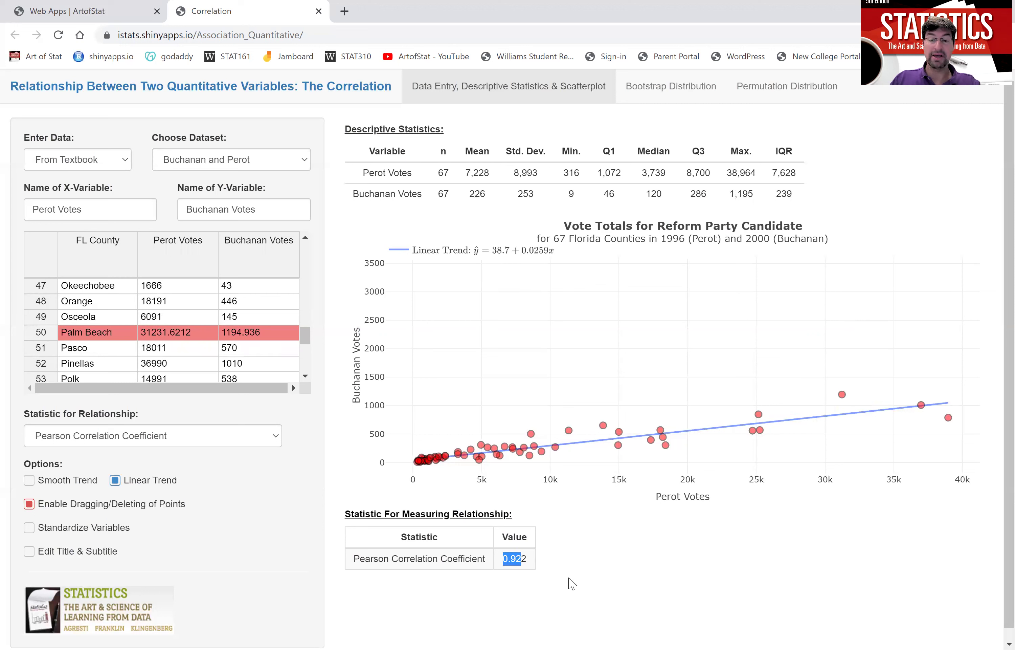
{"action": "left_click", "coordinate": [666, 576]}
{"action": "mouse_move", "coordinate": [842, 398]}
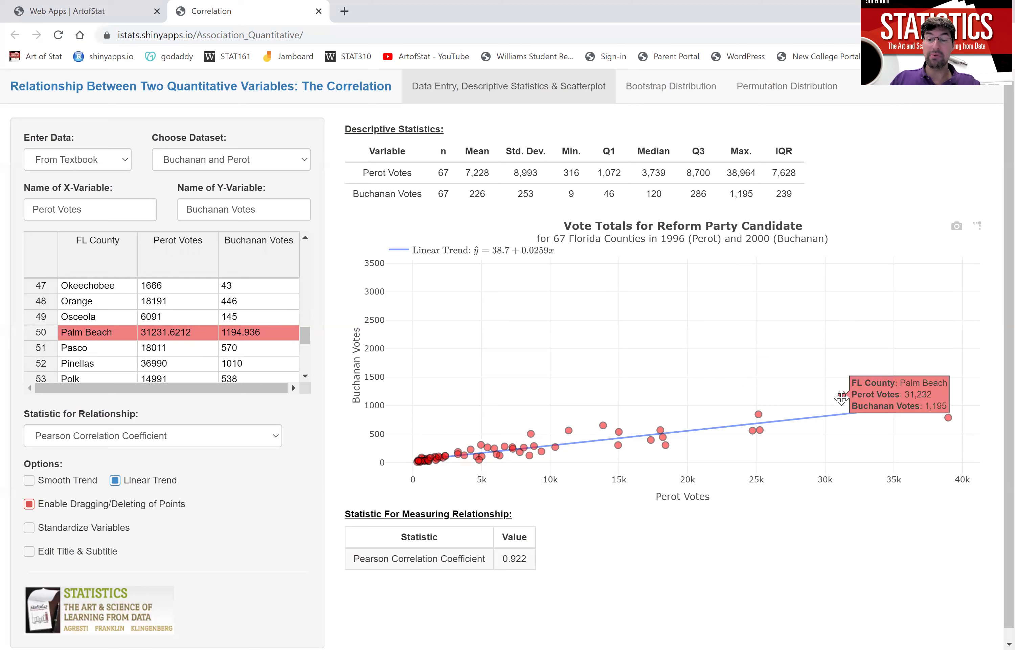
{"action": "left_click_drag", "start_coordinate": [841, 398], "coordinate": [842, 299]}
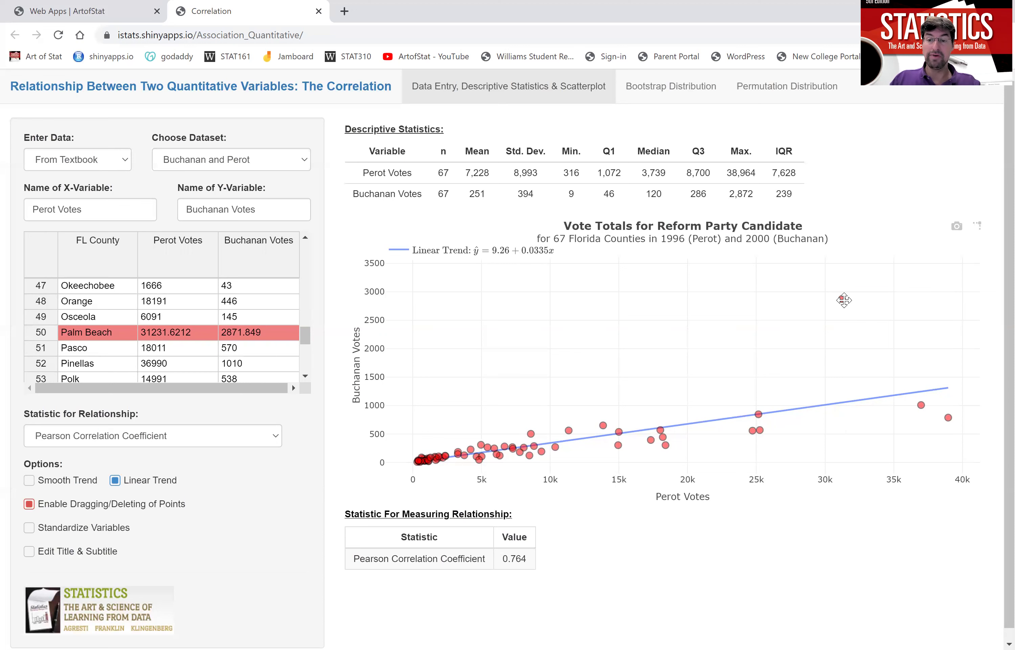
Drag Palm Beach off the plot to delete it, leaving 66 counties with r = 0.921.
{"action": "left_click_drag", "start_coordinate": [842, 299], "coordinate": [802, 584]}
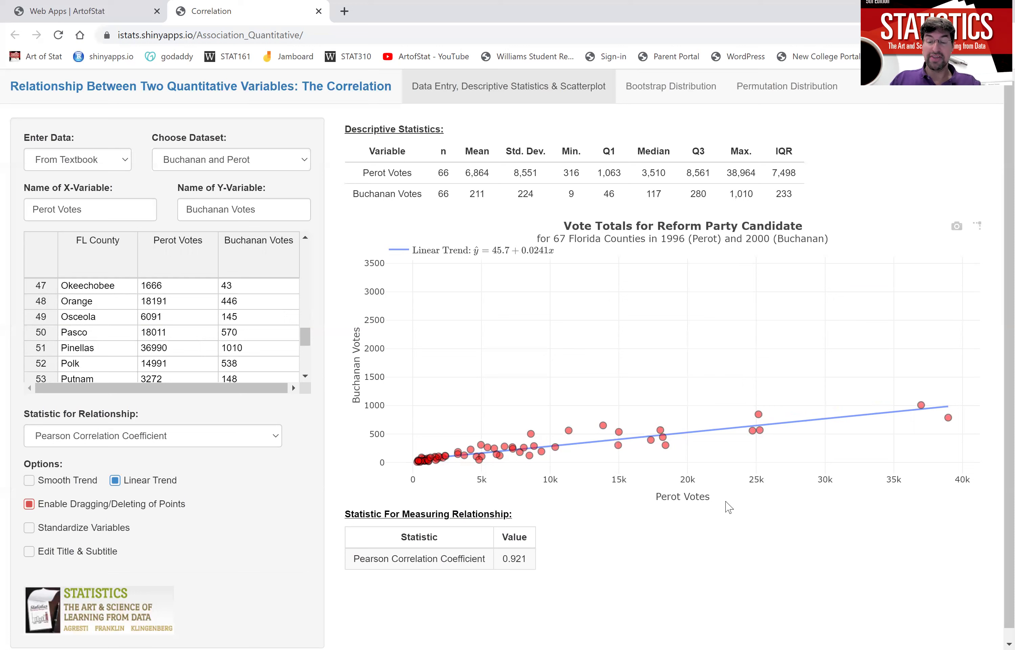
{"action": "mouse_move", "coordinate": [436, 438]}
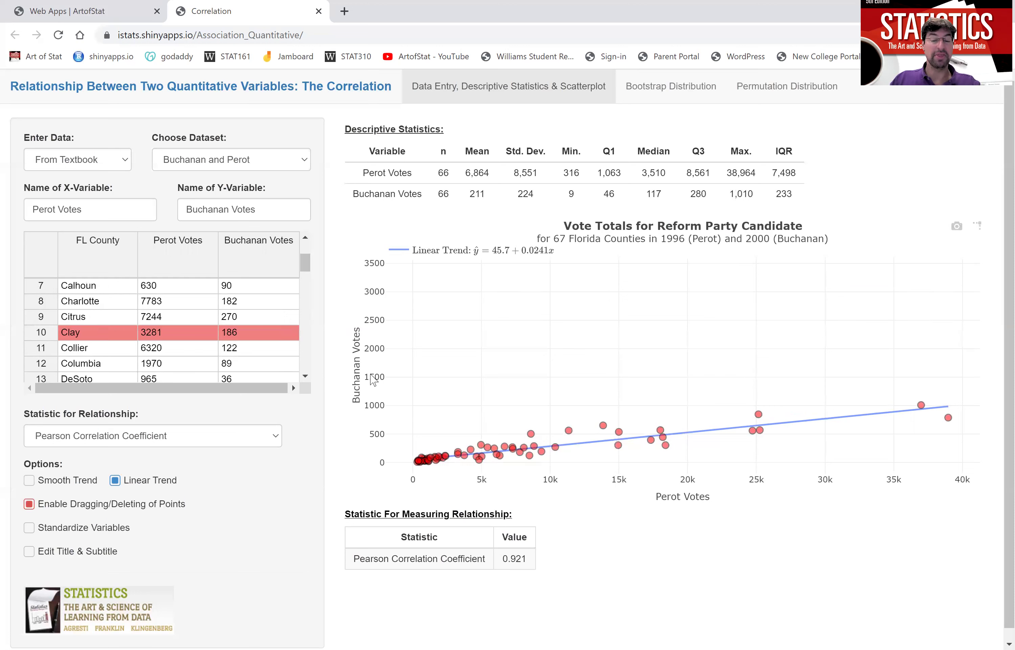